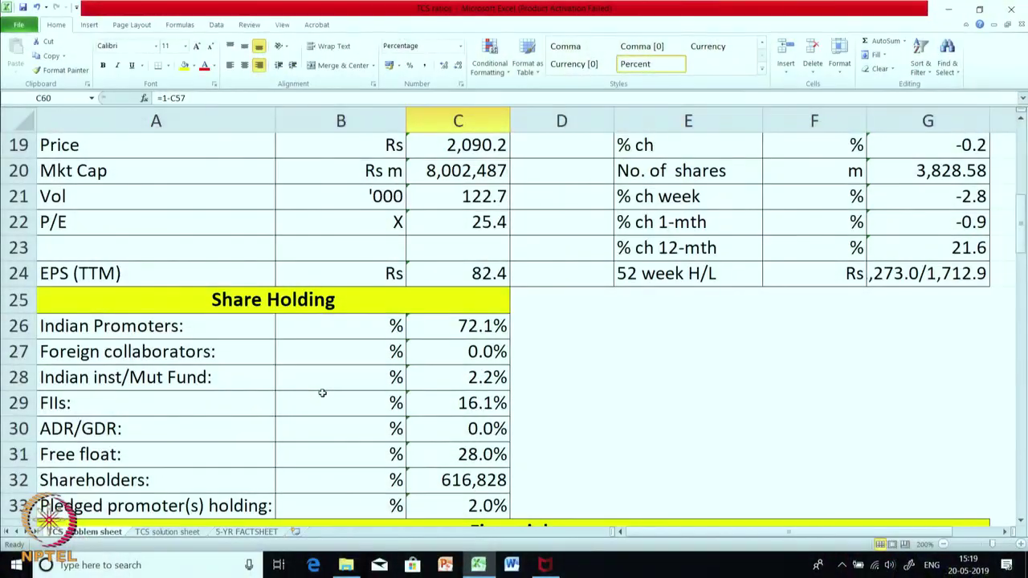
Enter =C78/C45 in C81, giving a first-year exports-to-sales ratio of 0.0031928
scroll(322, 393, "down", 5)
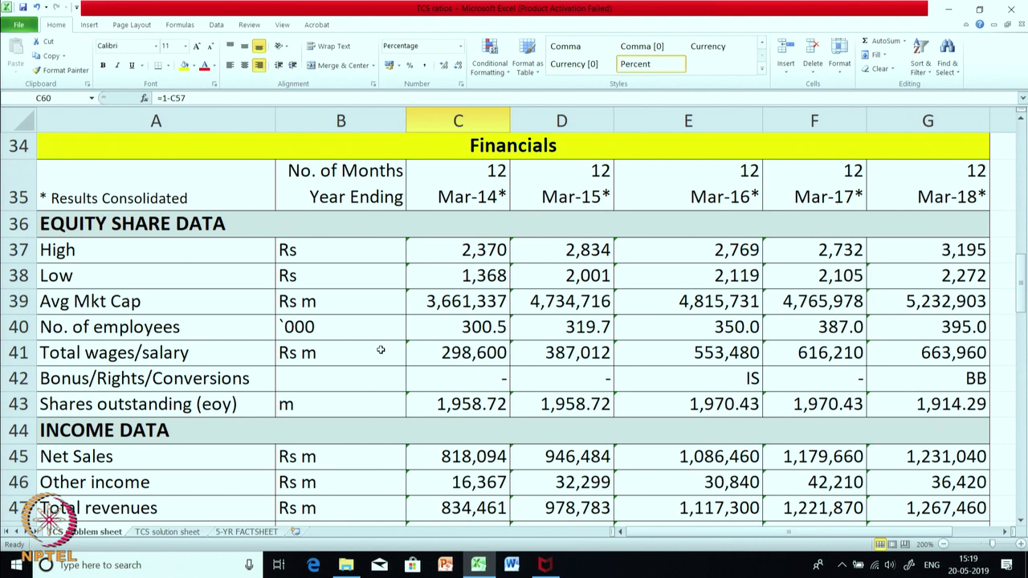
scroll(381, 350, "down", 2)
scroll(448, 375, "down", 7)
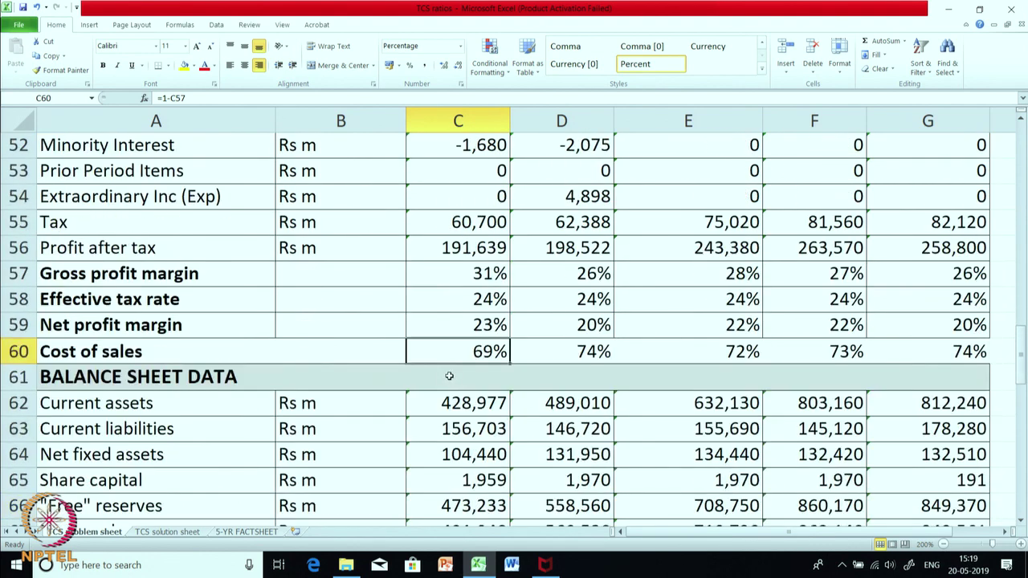
scroll(448, 376, "down", 1)
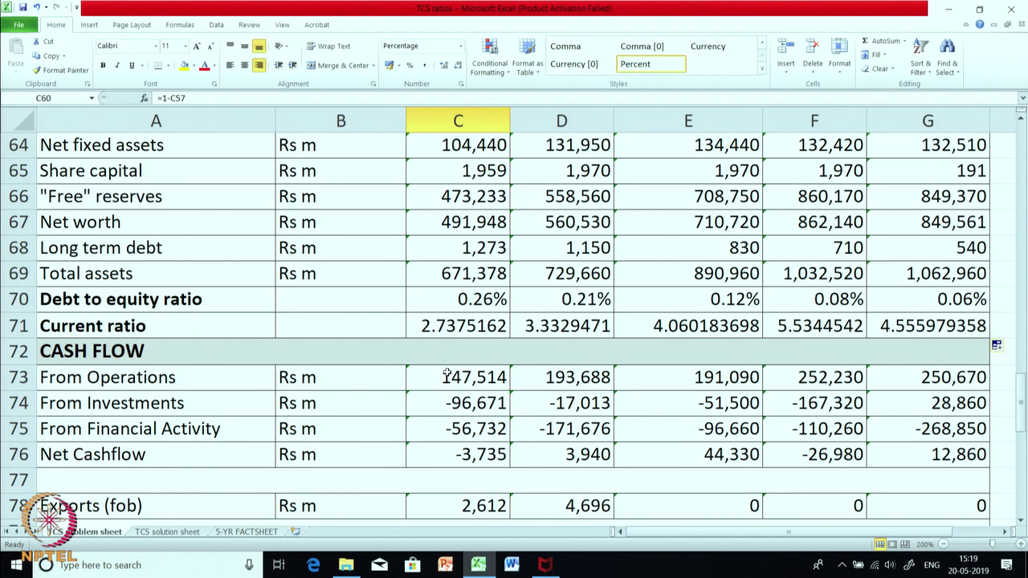
scroll(448, 376, "up", 5)
scroll(447, 370, "down", 1)
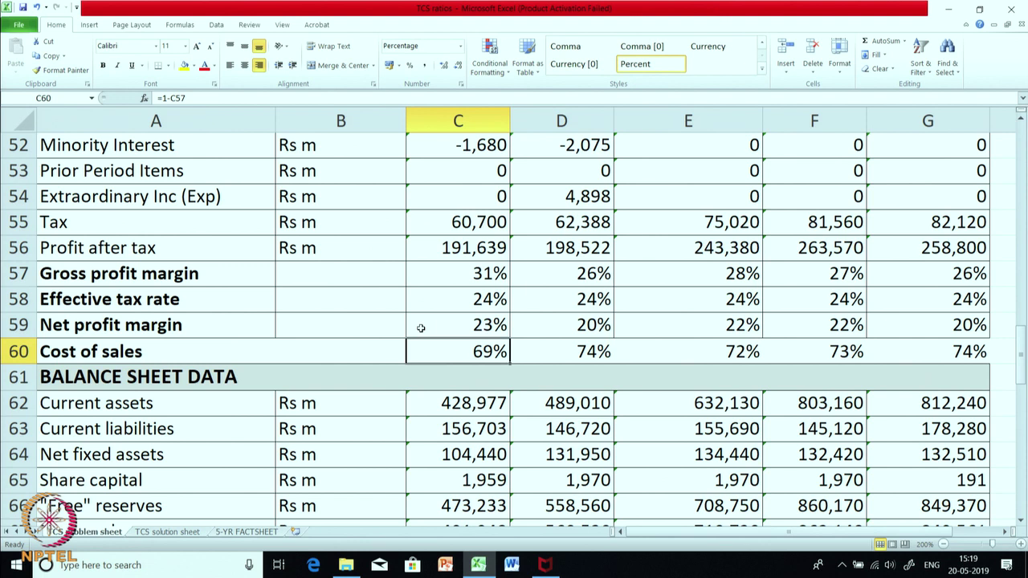
scroll(420, 328, "down", 3)
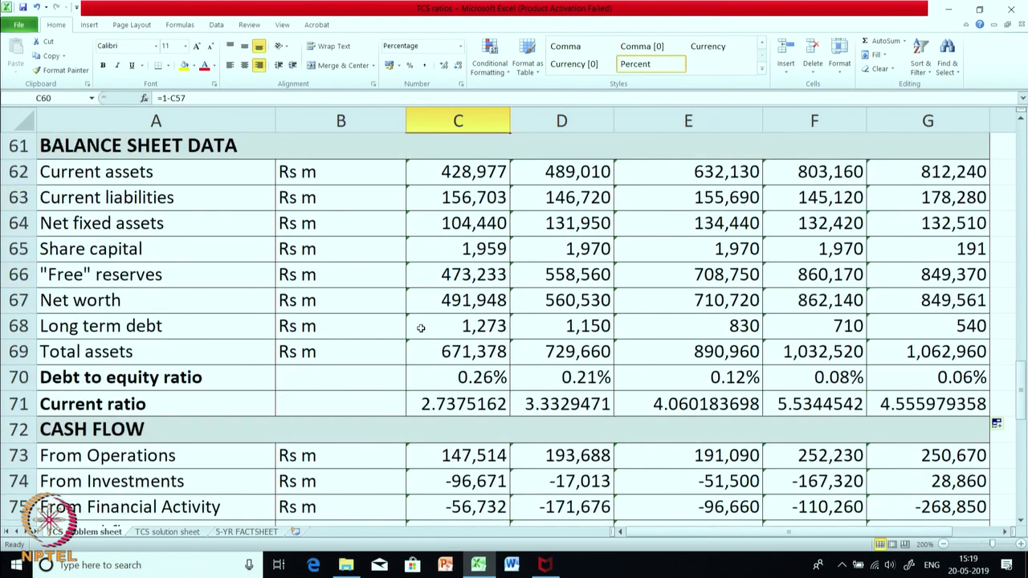
scroll(420, 327, "down", 3)
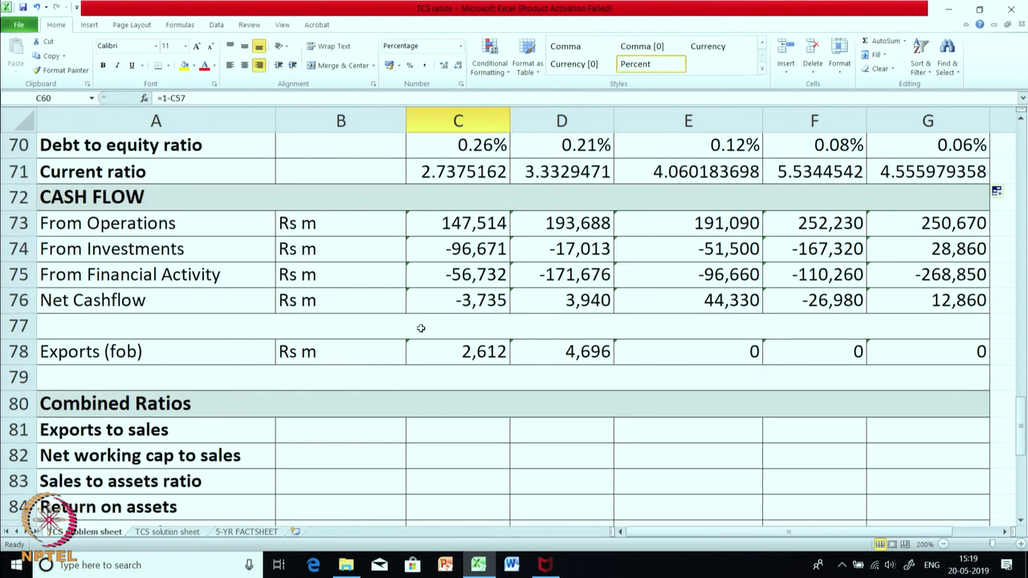
scroll(451, 338, "down", 1)
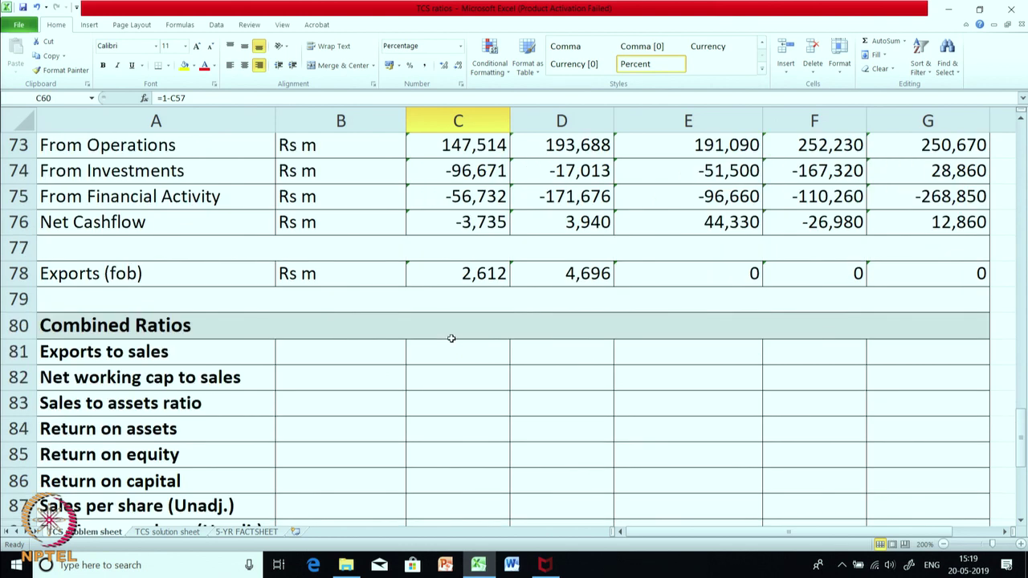
scroll(451, 338, "down", 1)
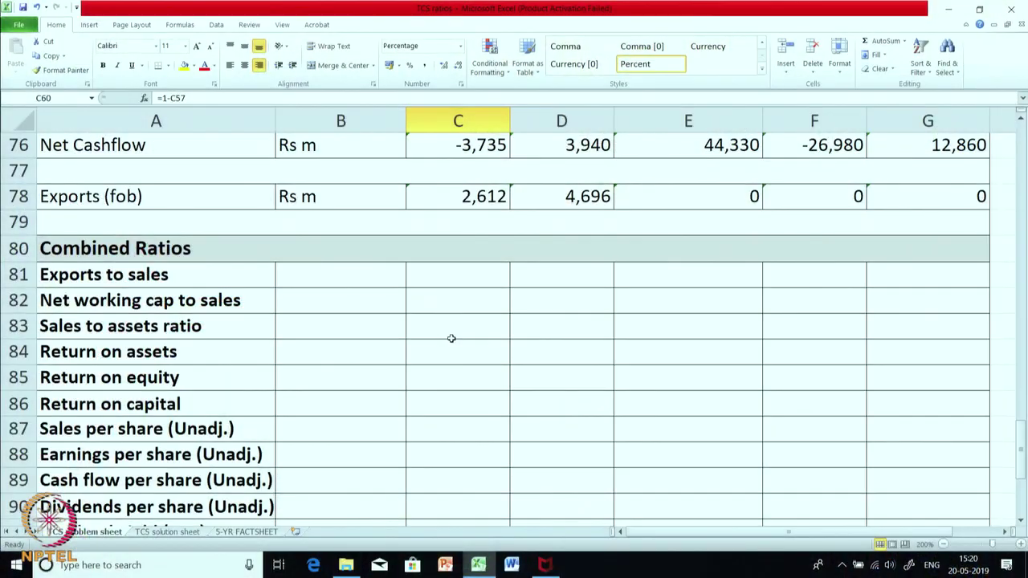
scroll(452, 338, "up", 3)
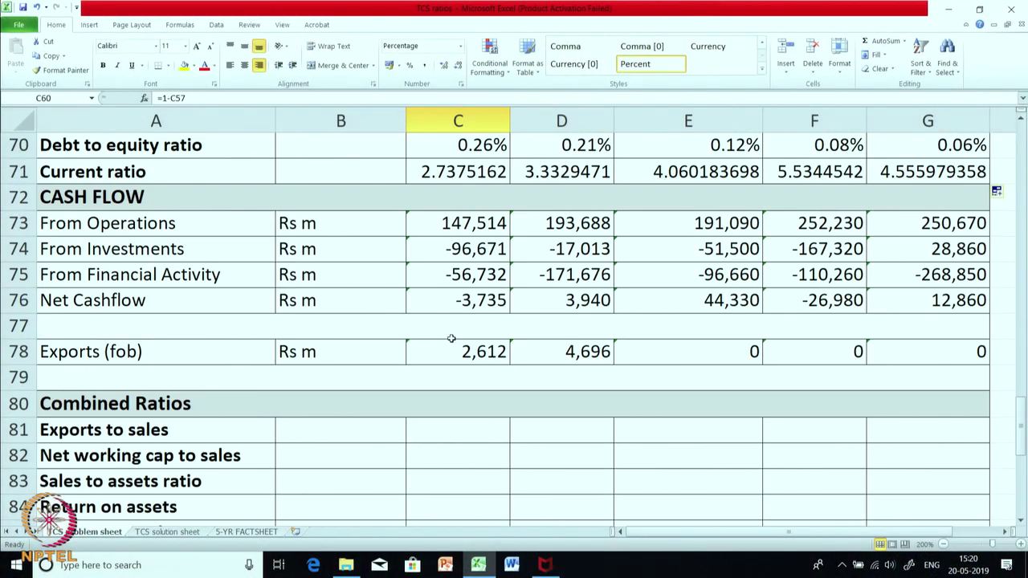
scroll(452, 339, "up", 1)
scroll(452, 338, "up", 4)
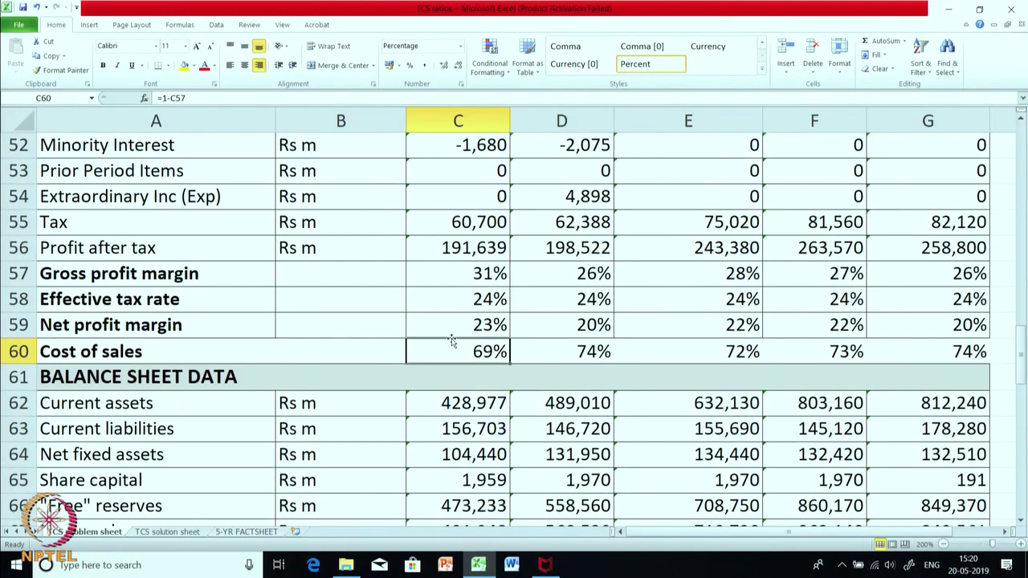
scroll(449, 344, "down", 11)
scroll(447, 345, "up", 2)
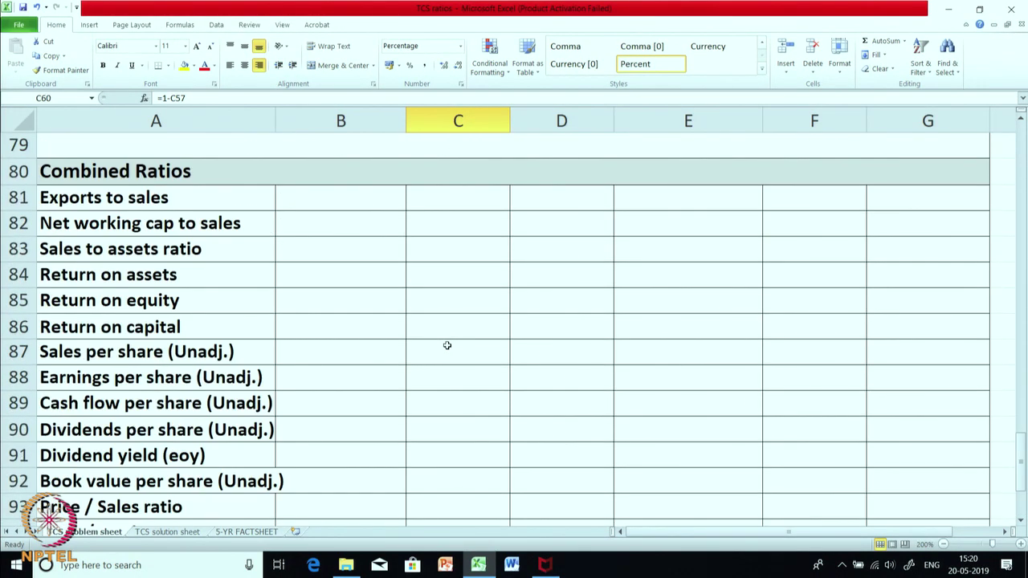
scroll(447, 345, "down", 3)
scroll(448, 345, "up", 7)
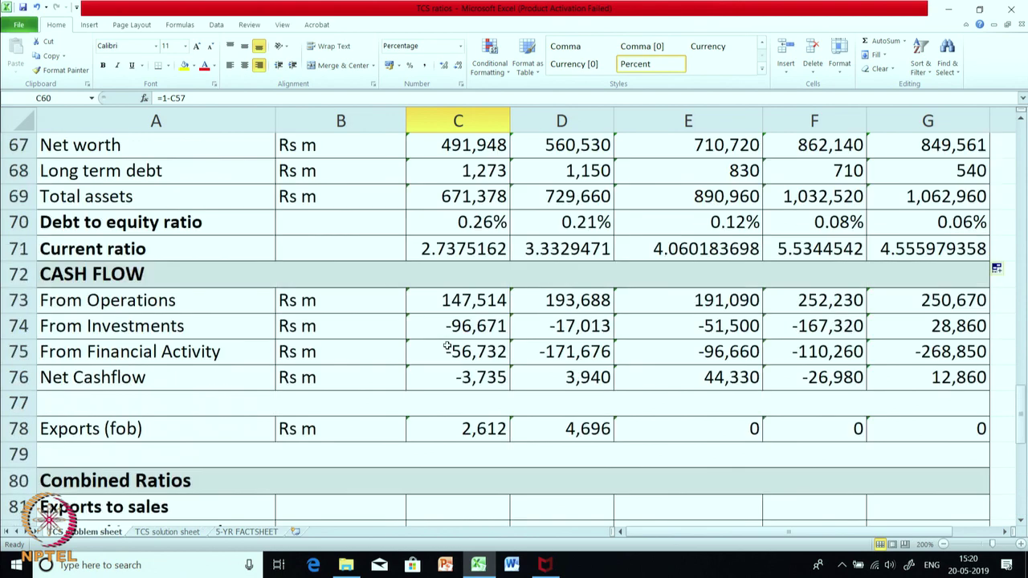
scroll(448, 346, "up", 3)
scroll(447, 346, "down", 7)
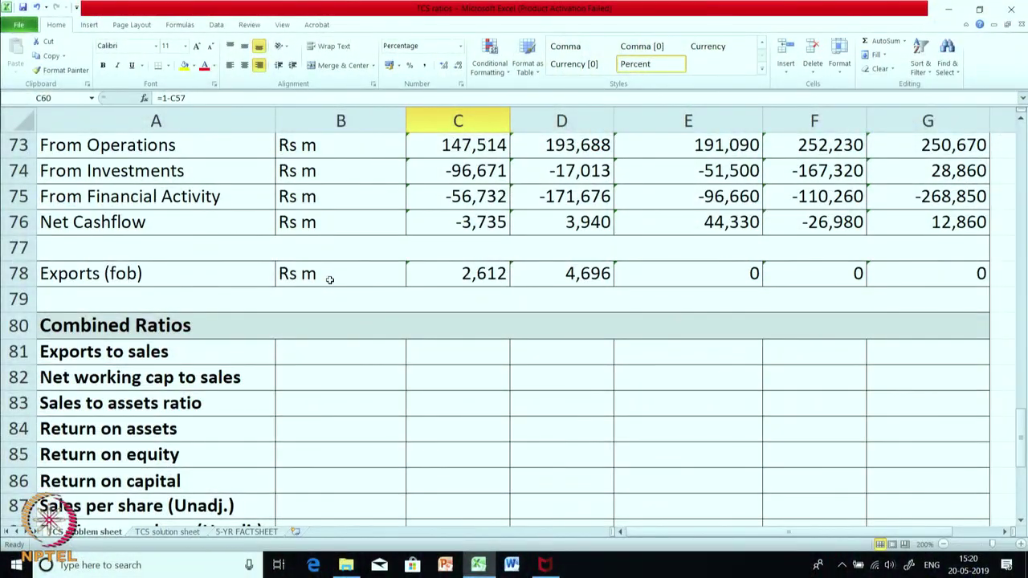
left_click(480, 364)
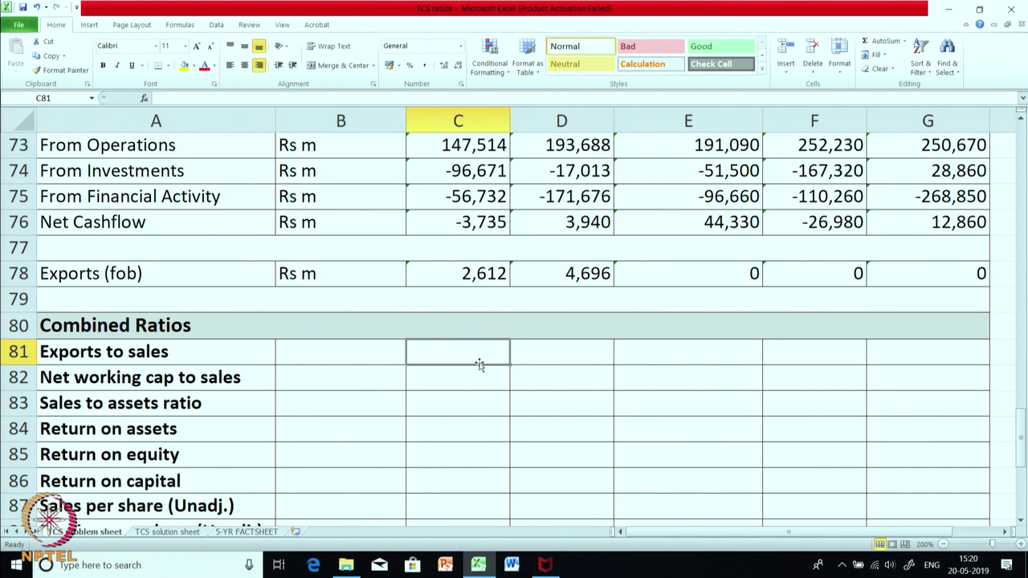
type("=")
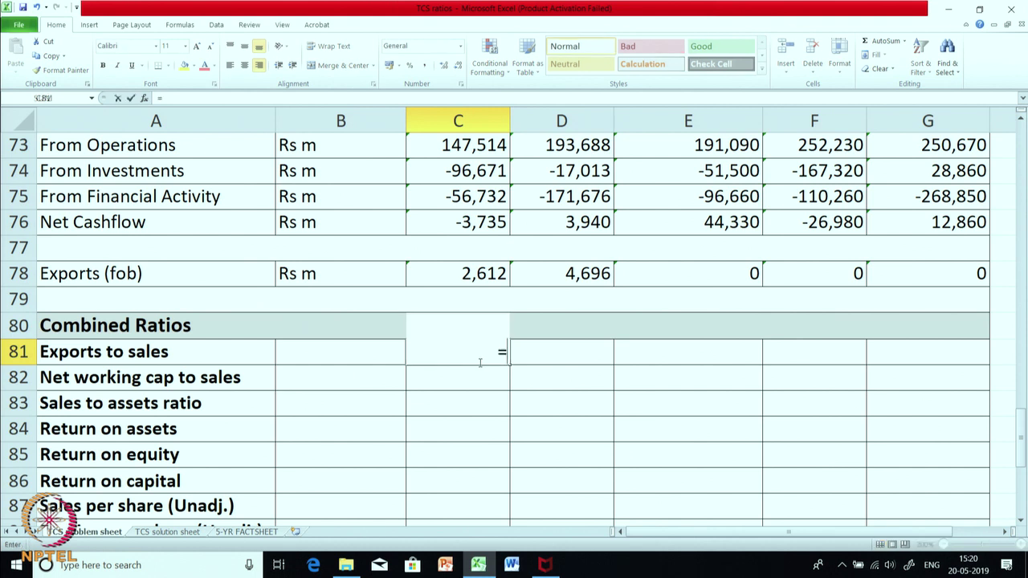
left_click(475, 276)
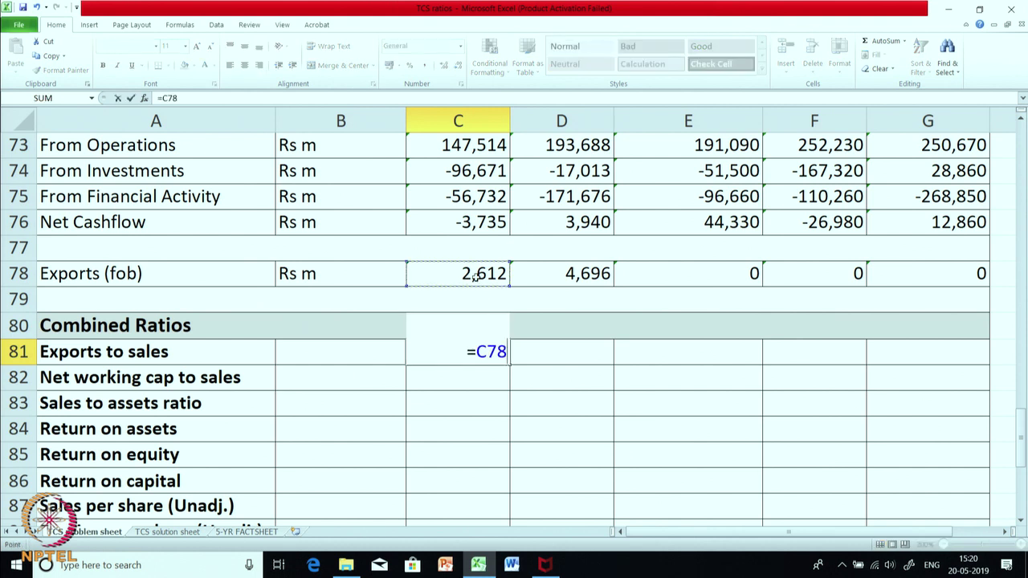
type("/")
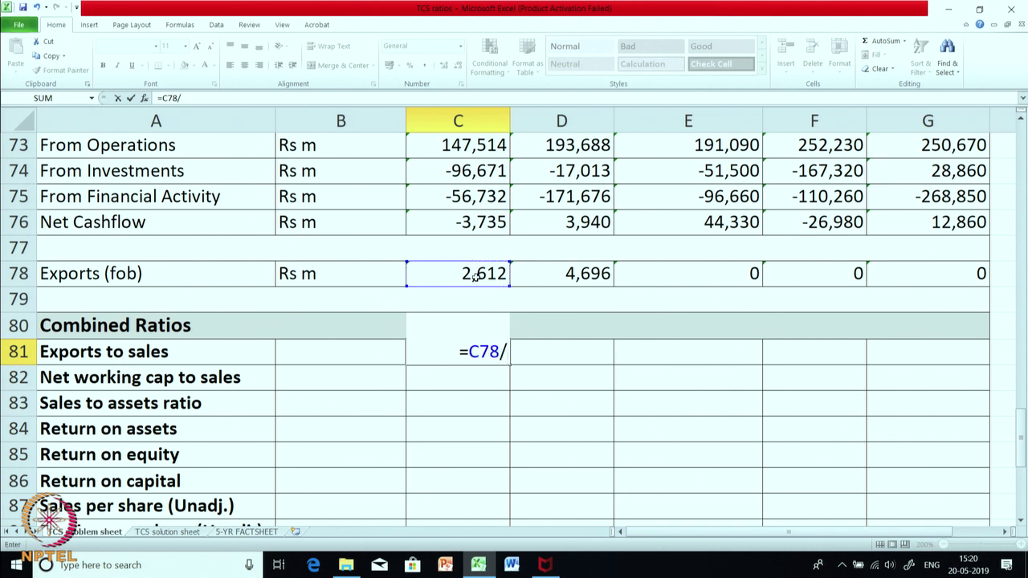
scroll(479, 386, "up", 5)
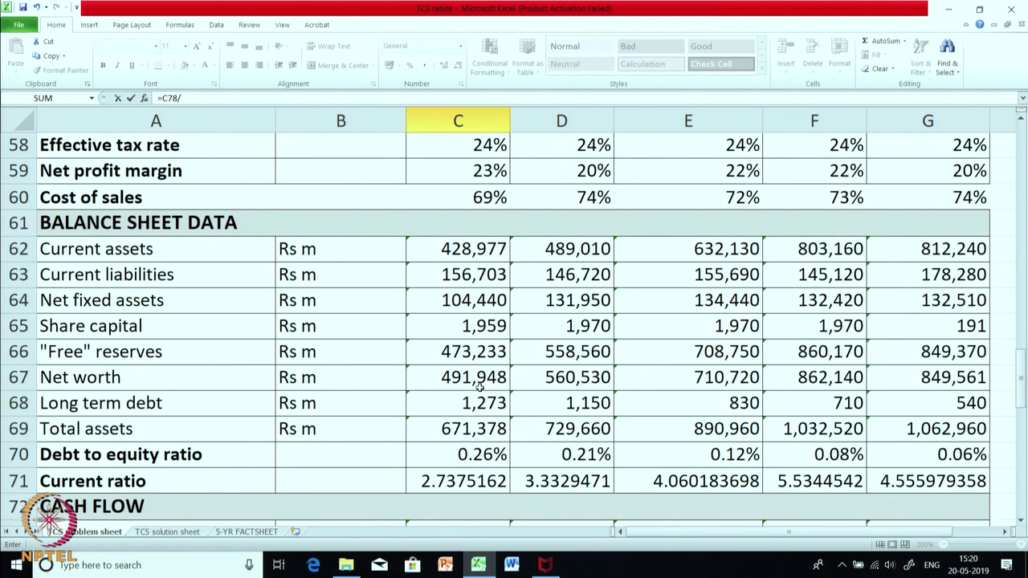
scroll(479, 387, "up", 1)
scroll(479, 387, "up", 5)
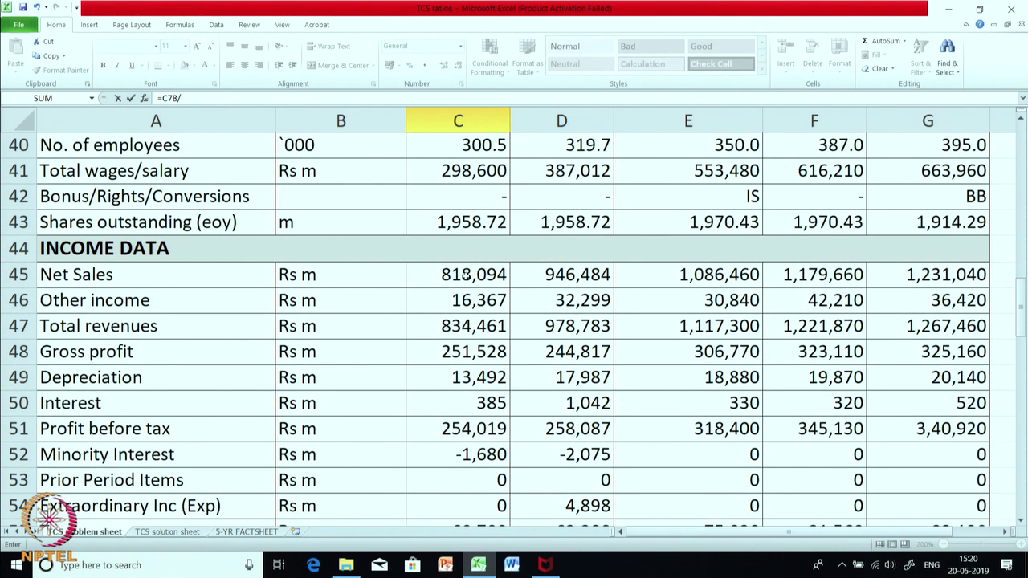
left_click(464, 273)
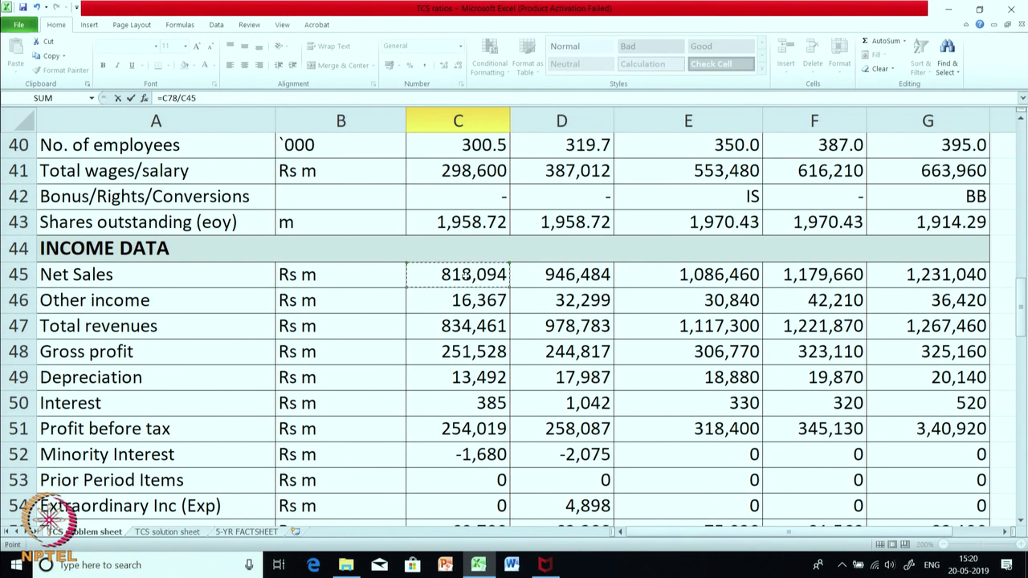
key("Return")
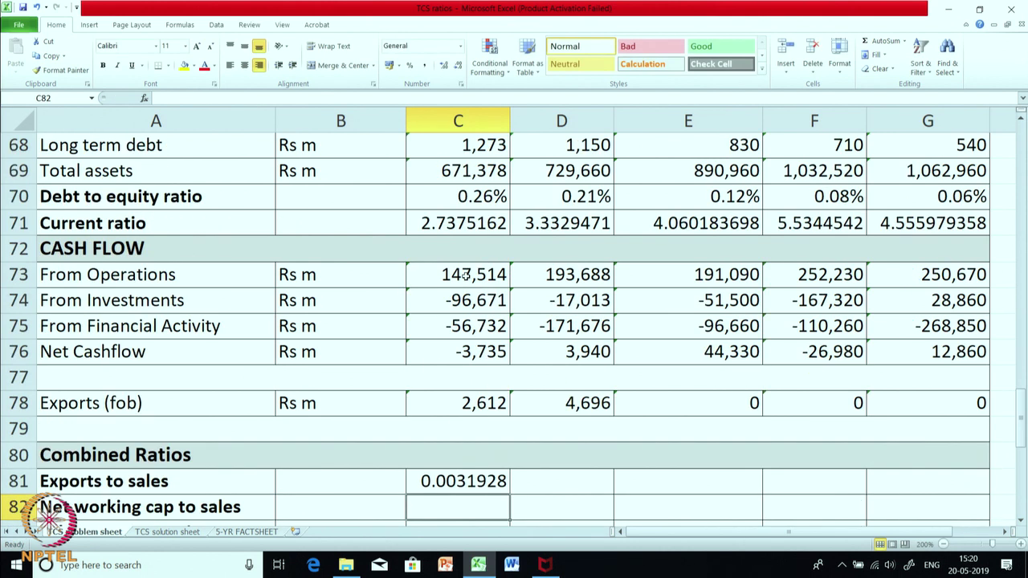
Start copying the C81 ratio formula across row 81
scroll(464, 274, "down", 1)
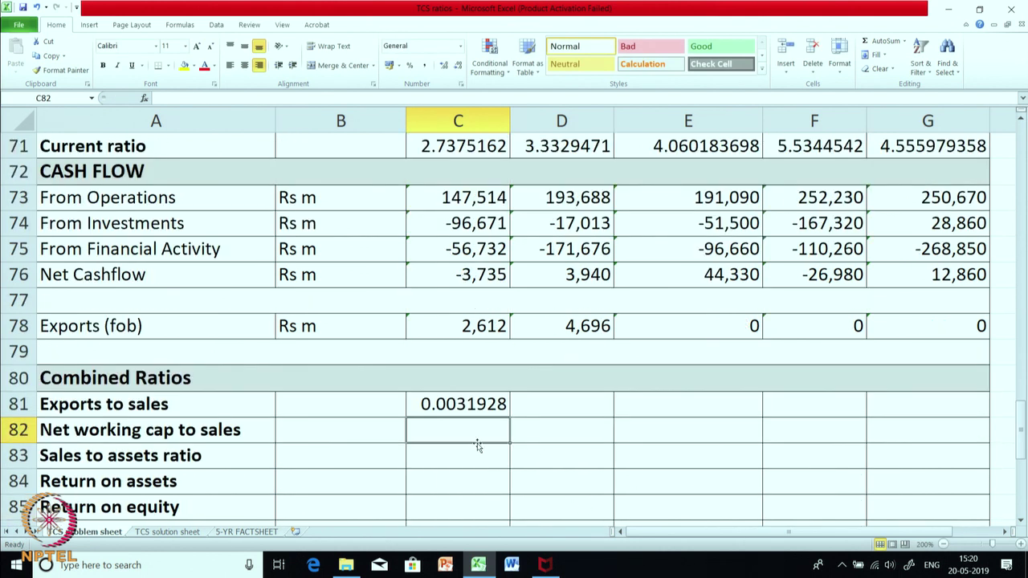
left_click(477, 402)
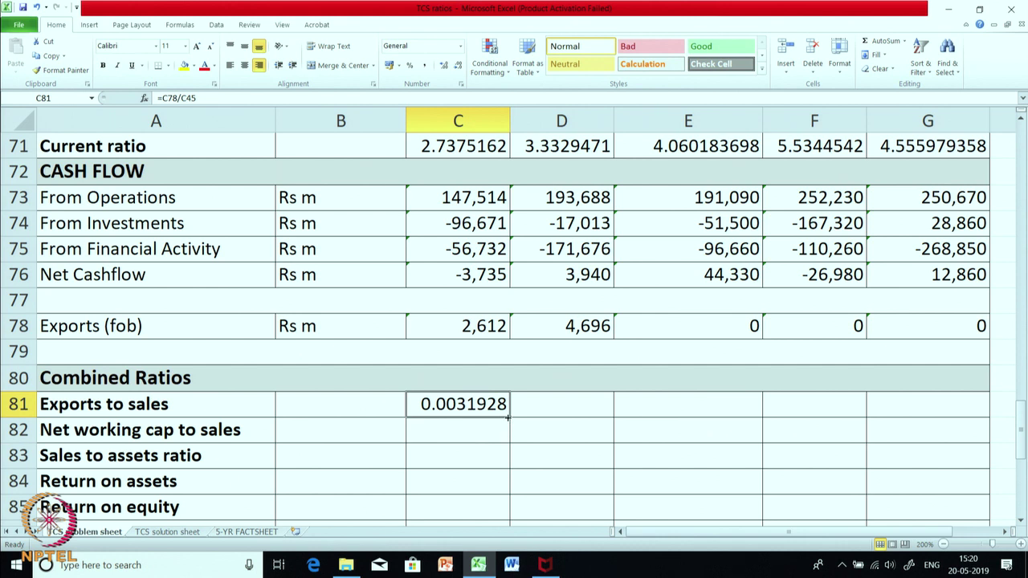
left_click_drag(507, 417, 708, 416)
Fill the ratio formula through F81 and format C81 as a two-decimal percentage, 0.32%
left_click_drag(797, 416, 851, 416)
left_click(481, 407)
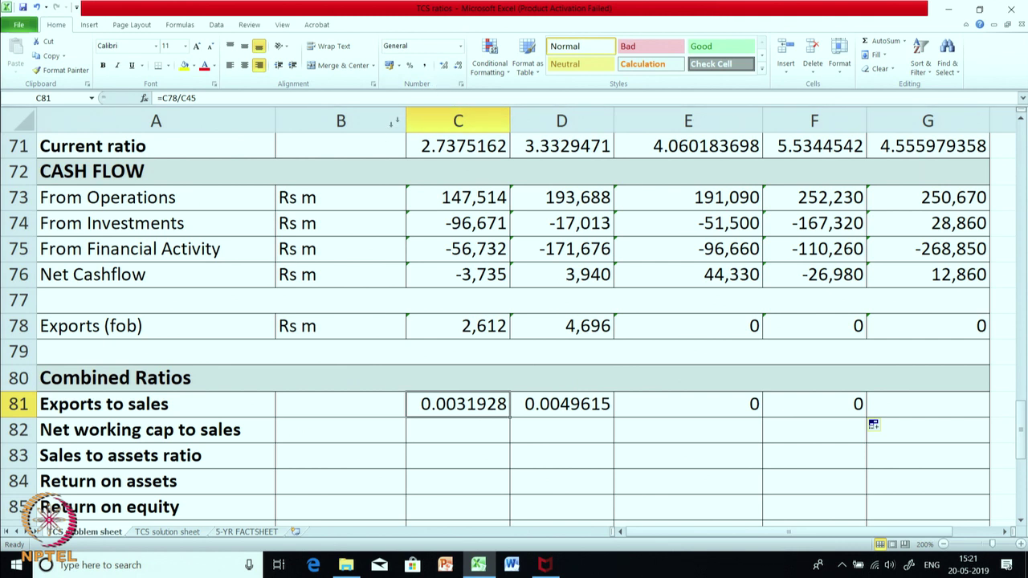
left_click(410, 65)
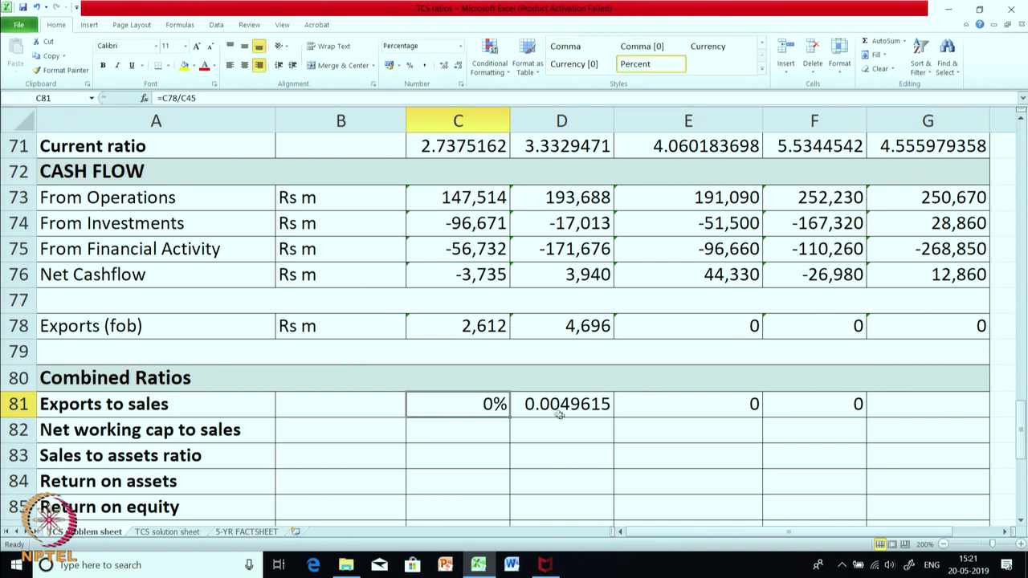
left_click(441, 67)
left_click(441, 68)
Format D81 as a two-decimal percentage, showing 0.50%
left_click(554, 404)
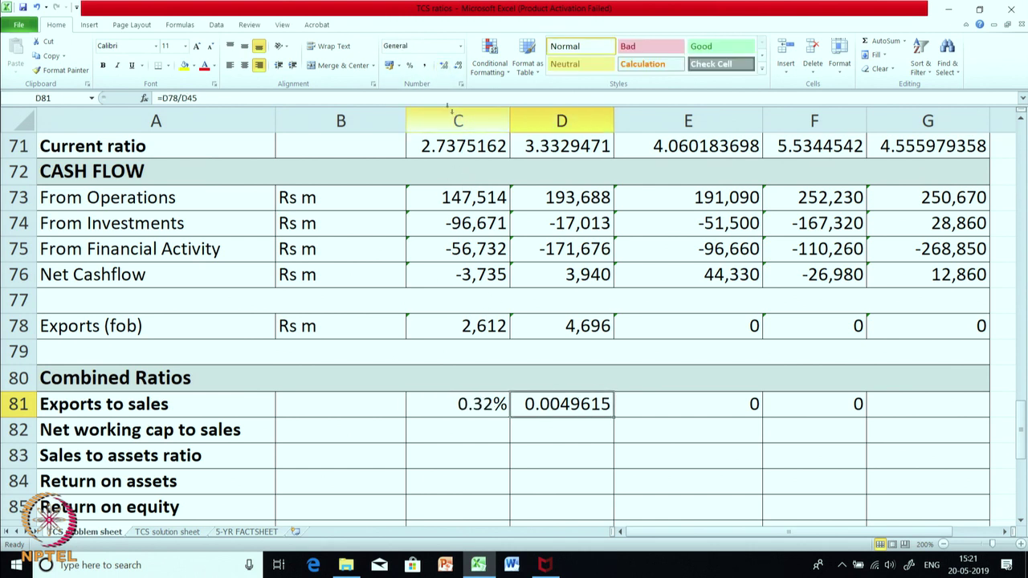
left_click(444, 67)
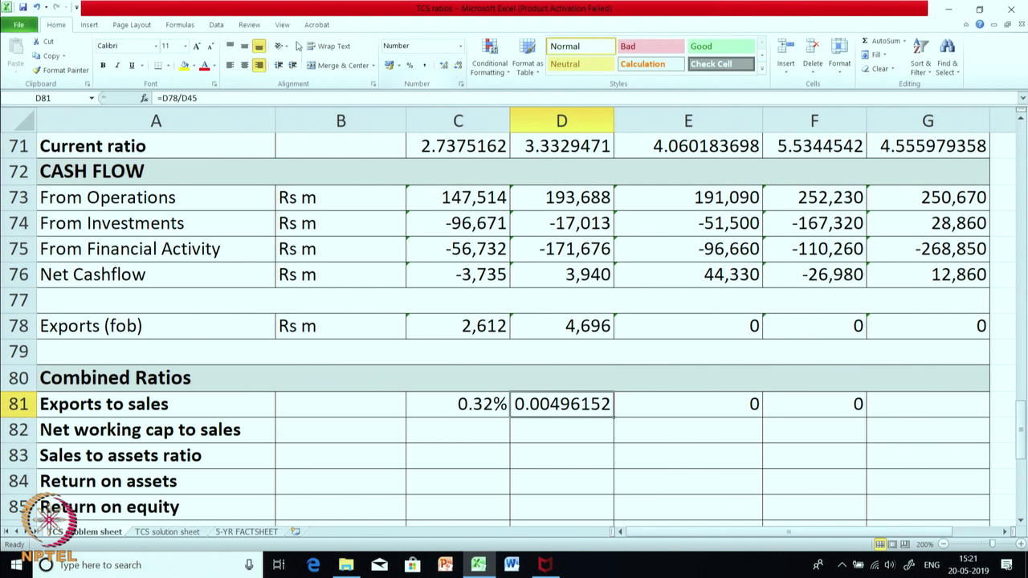
left_click(409, 68)
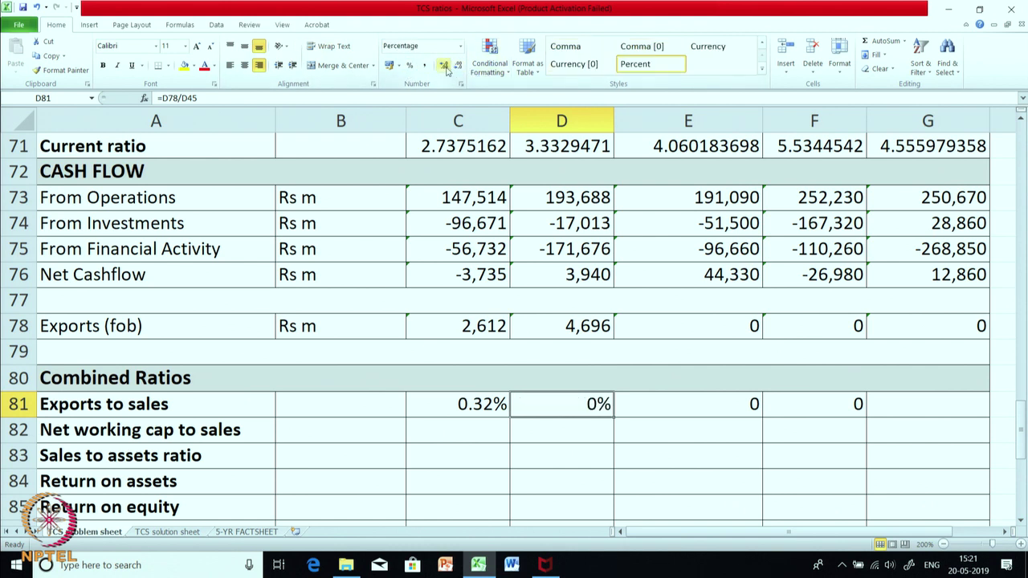
left_click(444, 66)
left_click(441, 67)
scroll(403, 118, "down", 1)
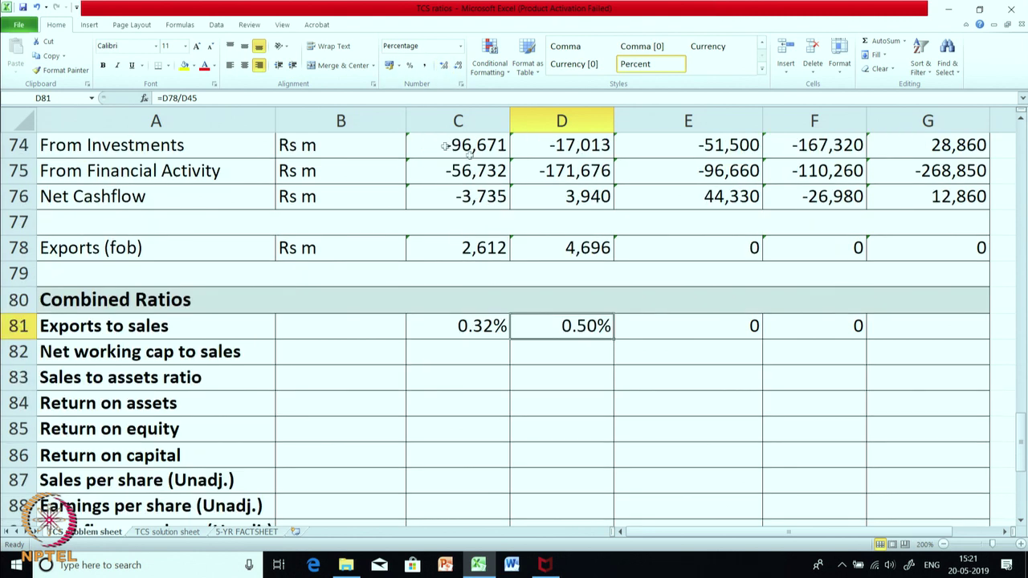